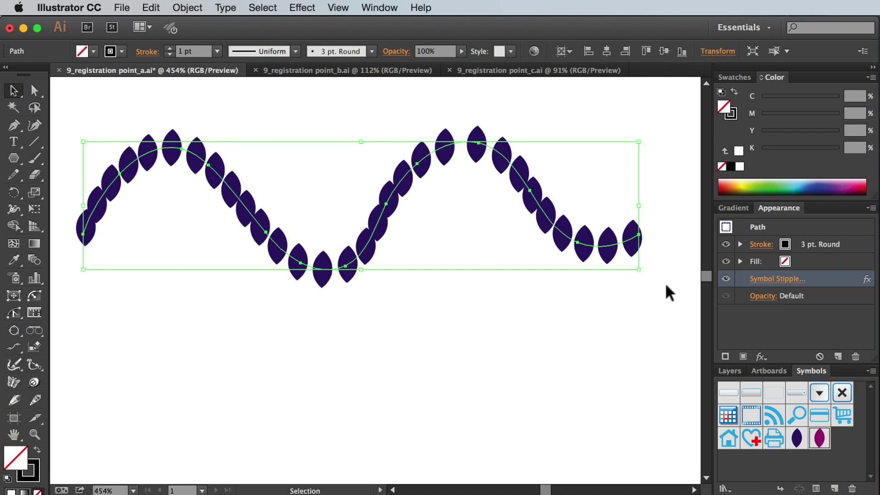
- Deselect the wave and open the purple petal symbol for editing
click(666, 286)
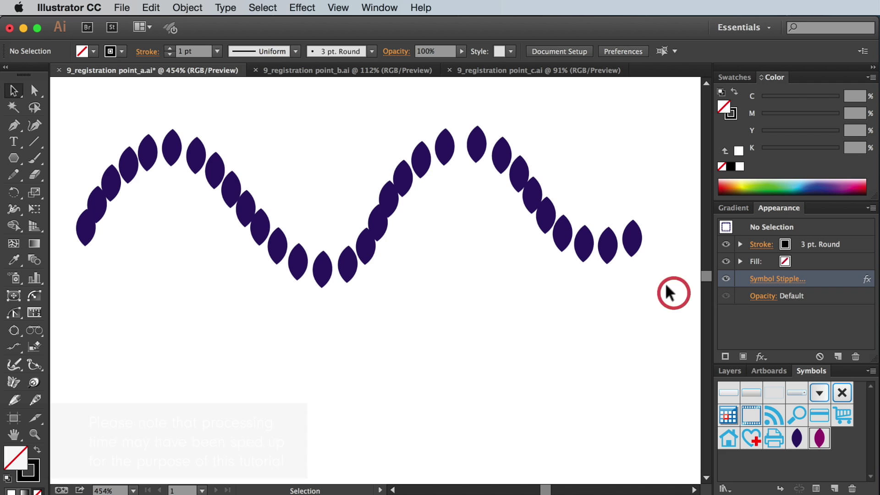
double_click(796, 438)
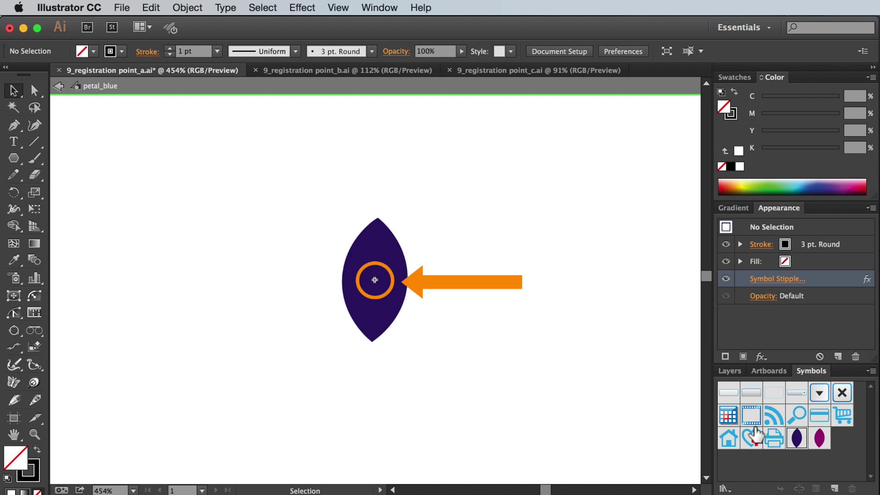
drag(819, 438, 379, 294)
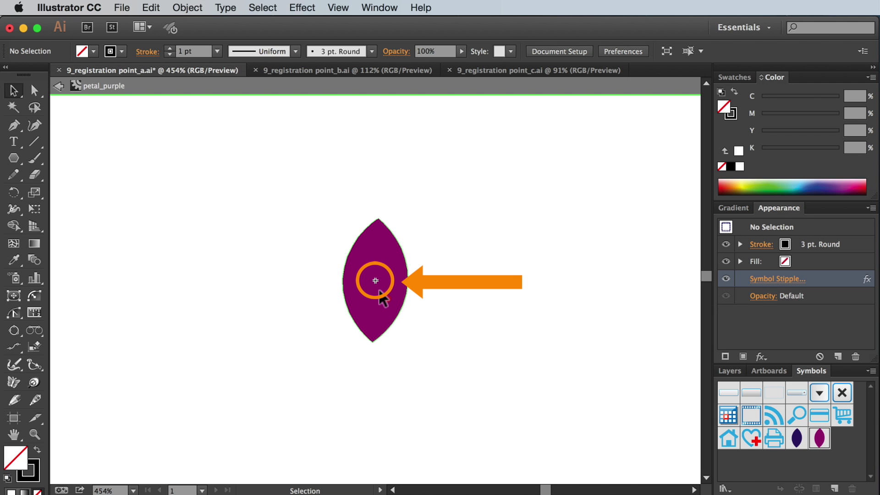
- Raise the purple petal until its bottom tip meets the registration crosshair
click(383, 298)
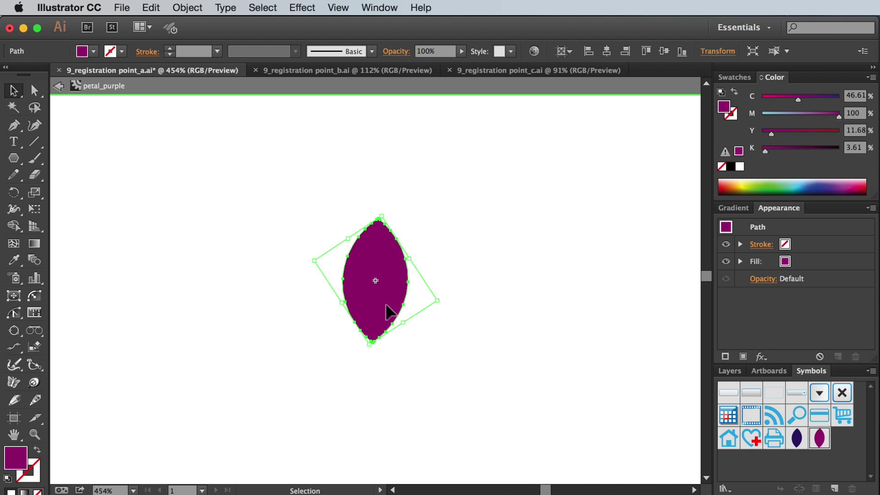
drag(386, 312, 393, 230)
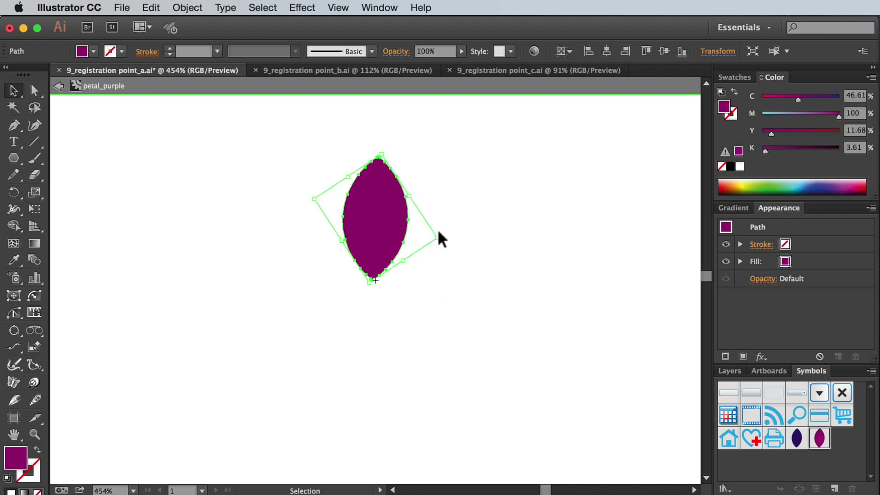
click(480, 271)
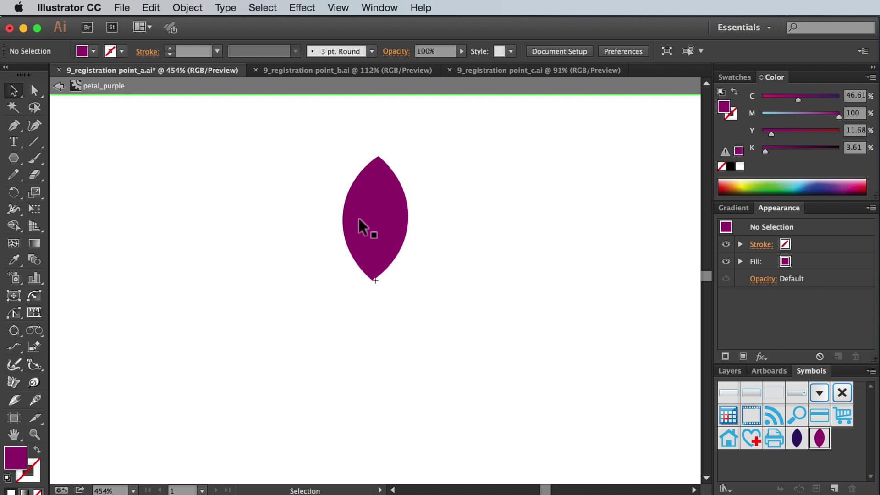
- Return to the artwork, select the wave, and toggle its Symbol Stipple effect off and on
click(59, 86)
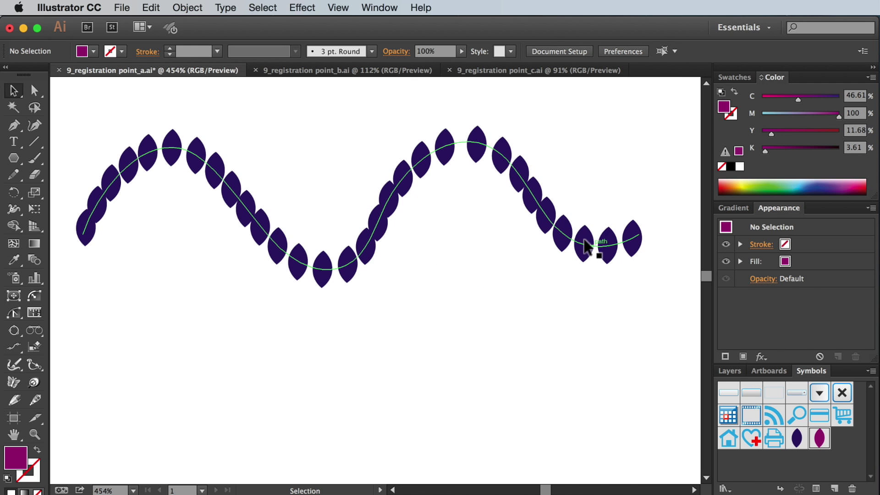
click(584, 244)
click(725, 279)
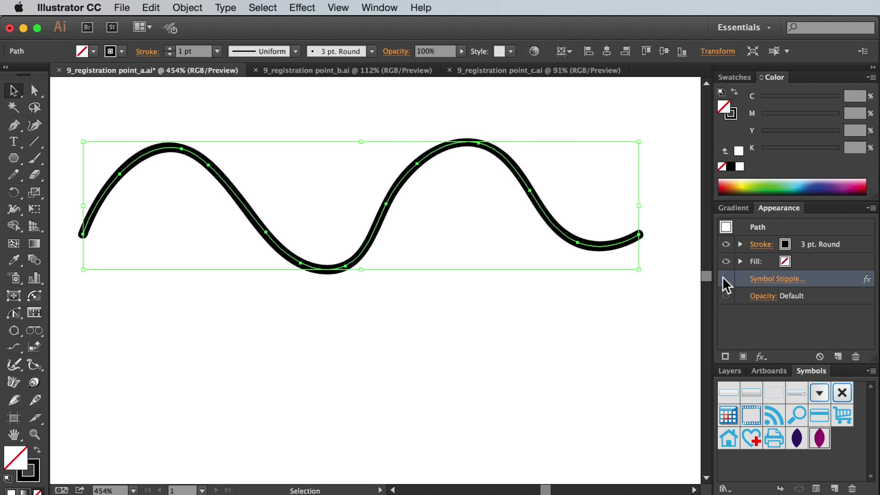
click(725, 279)
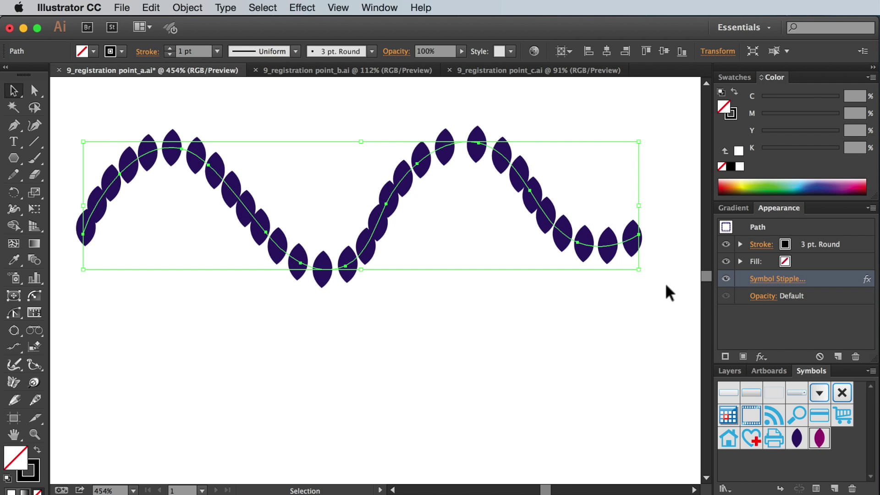
click(669, 293)
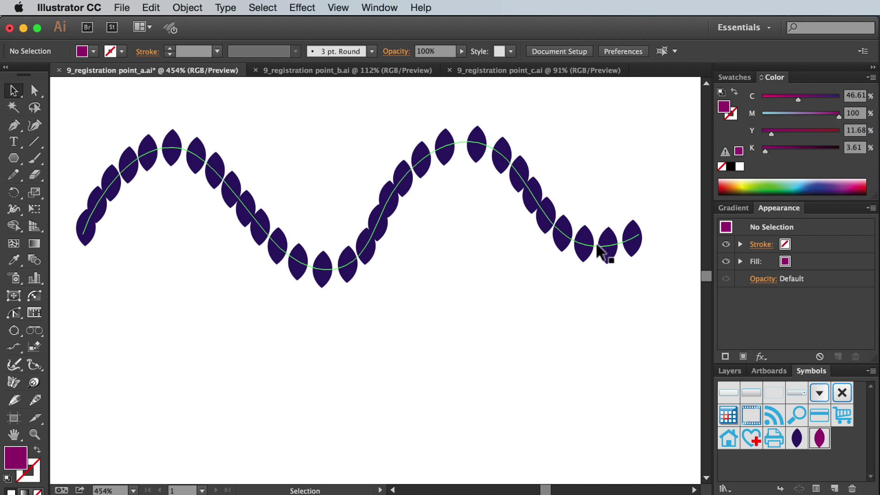
click(606, 245)
- Turn on Use Registration Point and Preview in the wave's Symbol Stipple settings, then apply
click(779, 278)
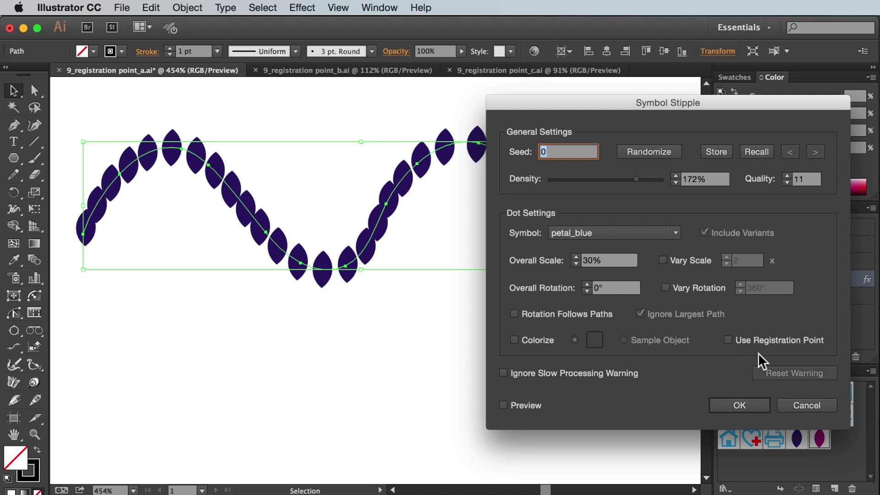
click(727, 340)
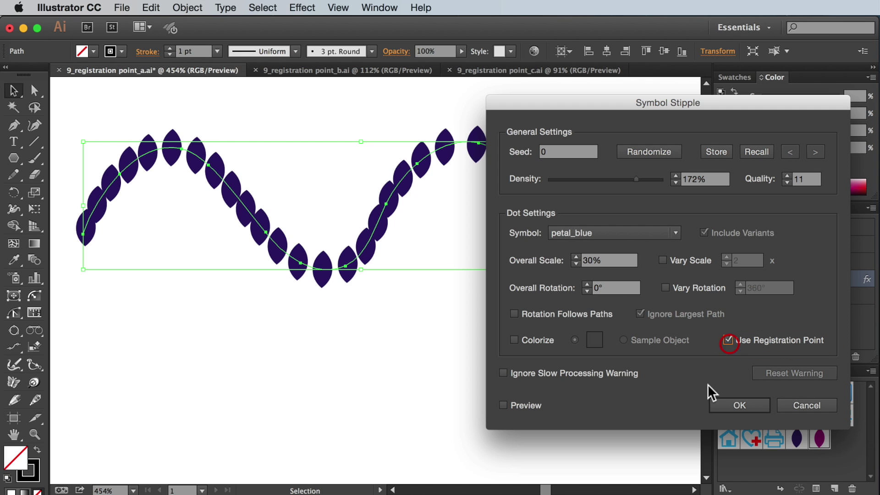
click(503, 405)
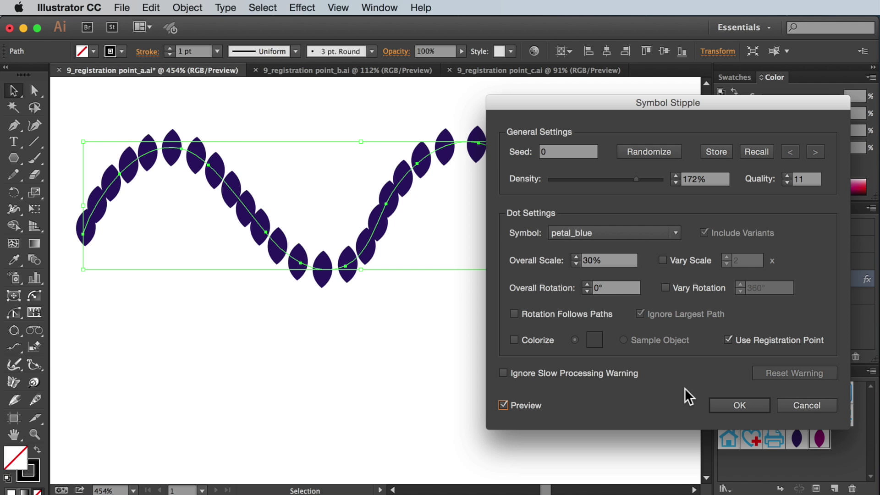
click(728, 340)
click(728, 340)
click(736, 405)
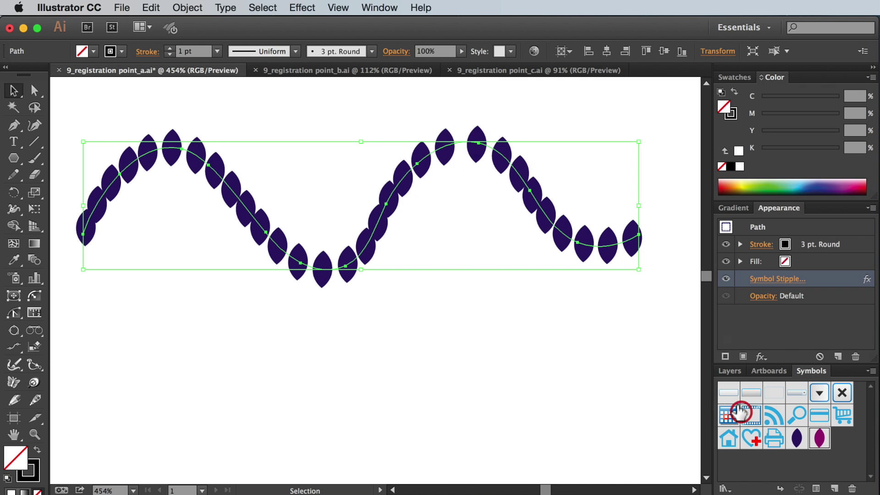
click(595, 348)
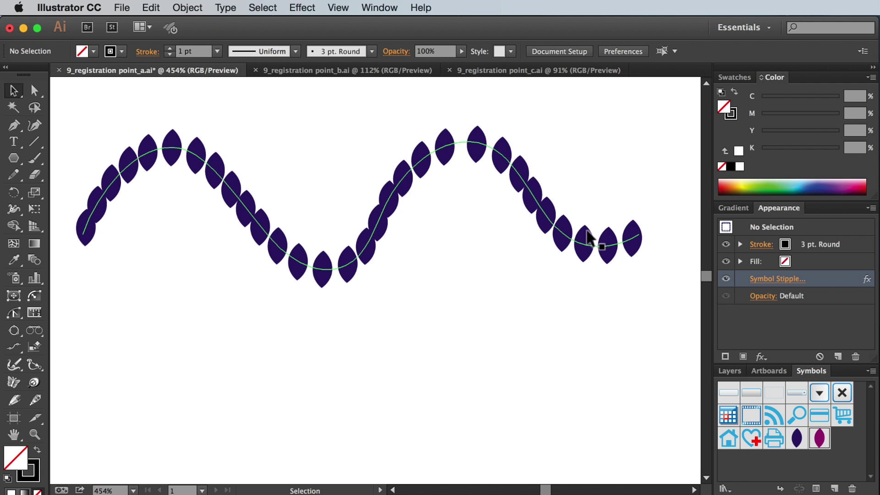
- Paint a second wavy stroke beneath the first wave with the Paintbrush (B)
click(587, 232)
key(b)
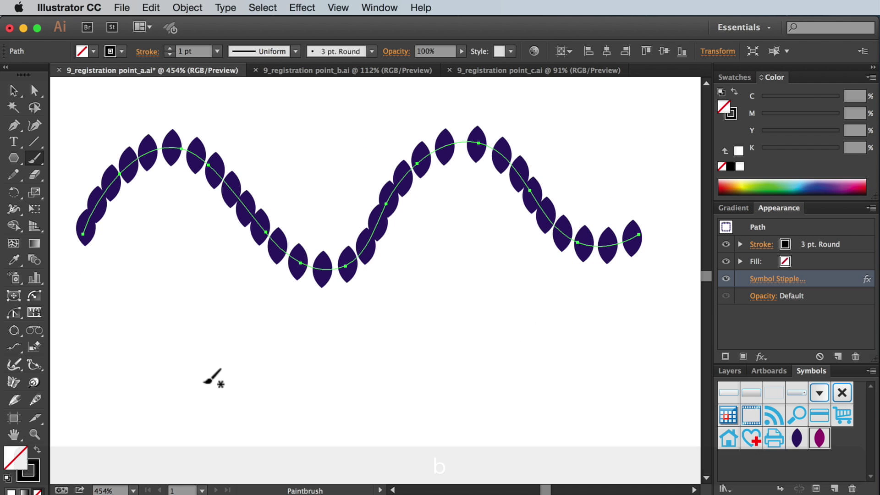
mouse_move(84, 405)
mouse_down()
mouse_move(192, 310)
mouse_move(397, 392)
mouse_move(486, 291)
mouse_move(618, 371)
mouse_move(642, 362)
mouse_up()
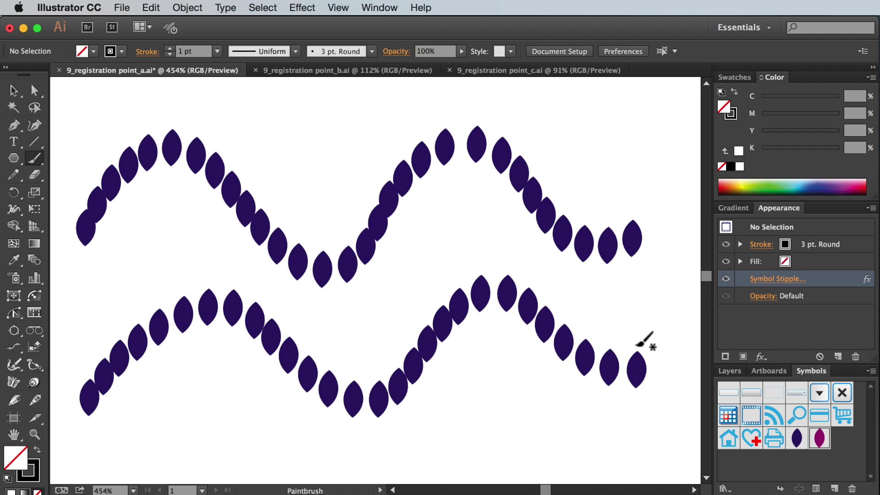
- Select the bottom wave and switch its Symbol Stipple symbol to petal_purple with preview on
key(v)
click(605, 365)
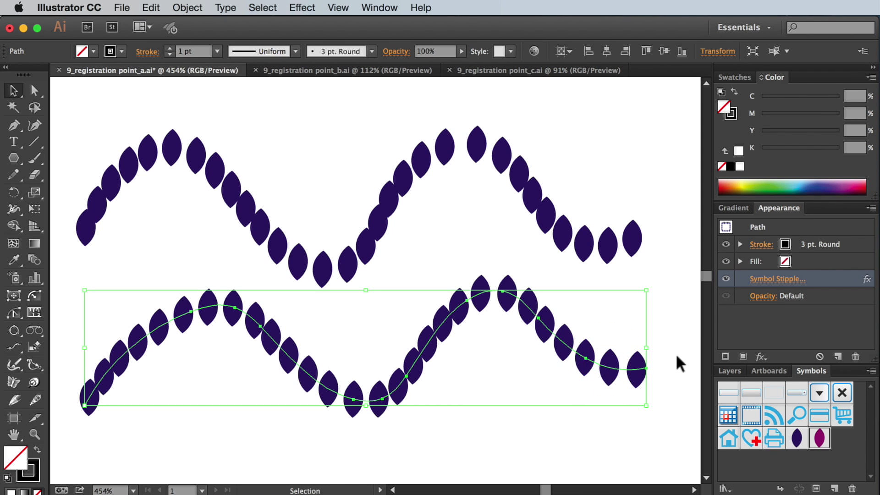
click(772, 278)
click(677, 235)
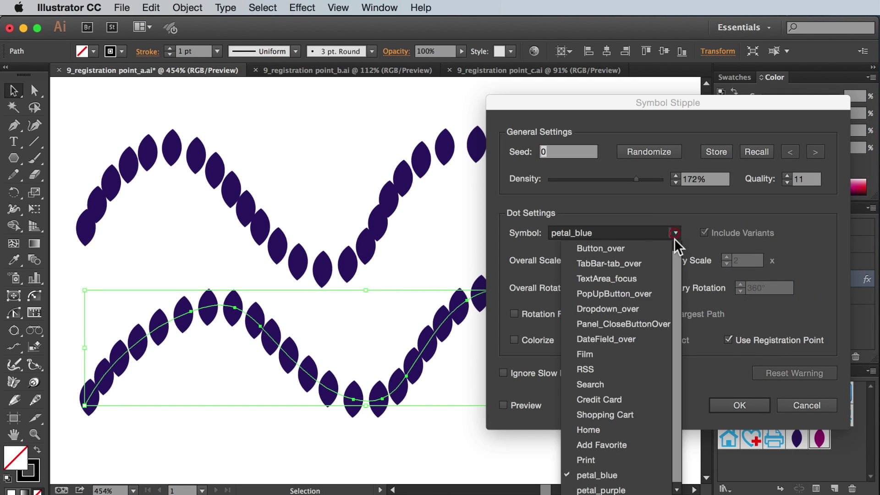
click(659, 488)
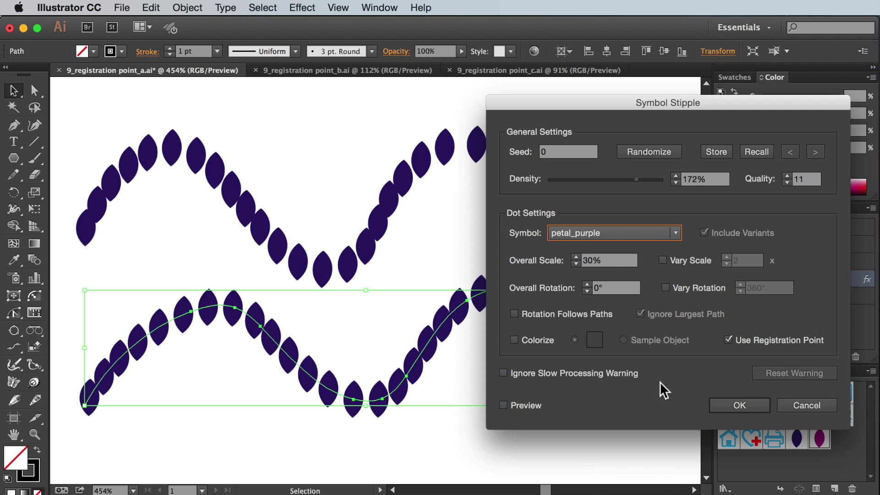
click(541, 406)
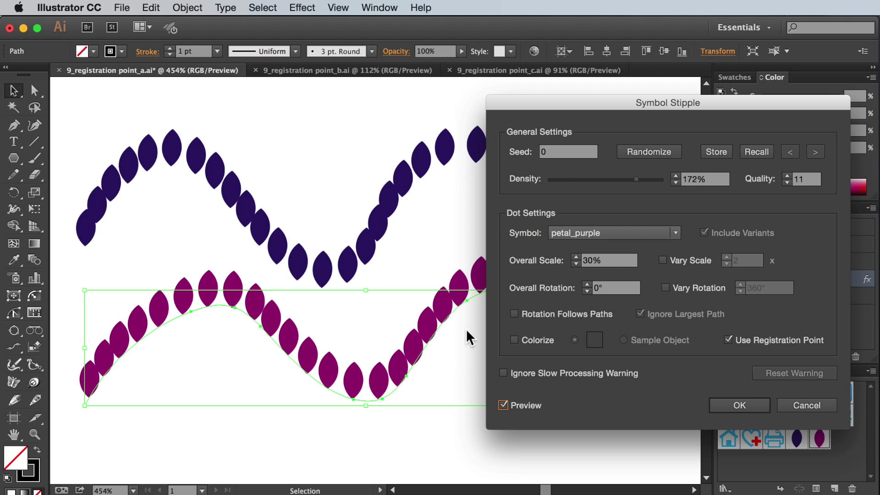
- Test Rotation and Vary Scale, then apply unrotated, uniform petals aligned by registration point
click(513, 314)
click(515, 314)
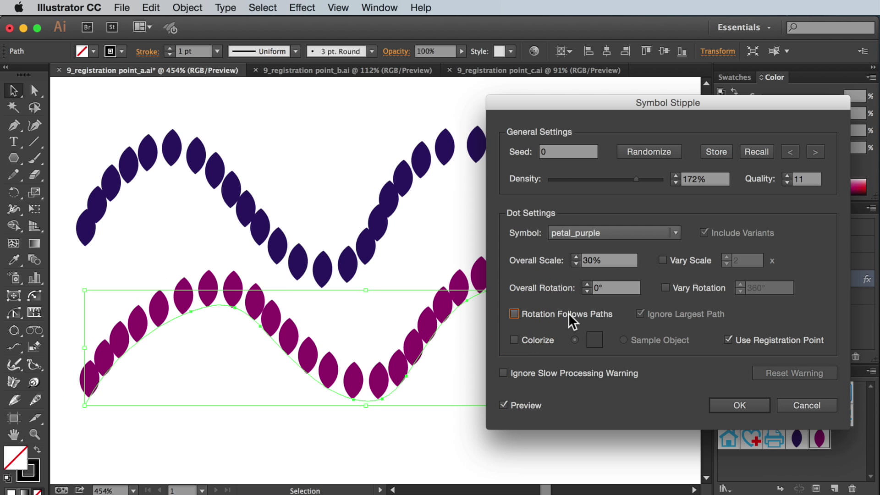
click(662, 260)
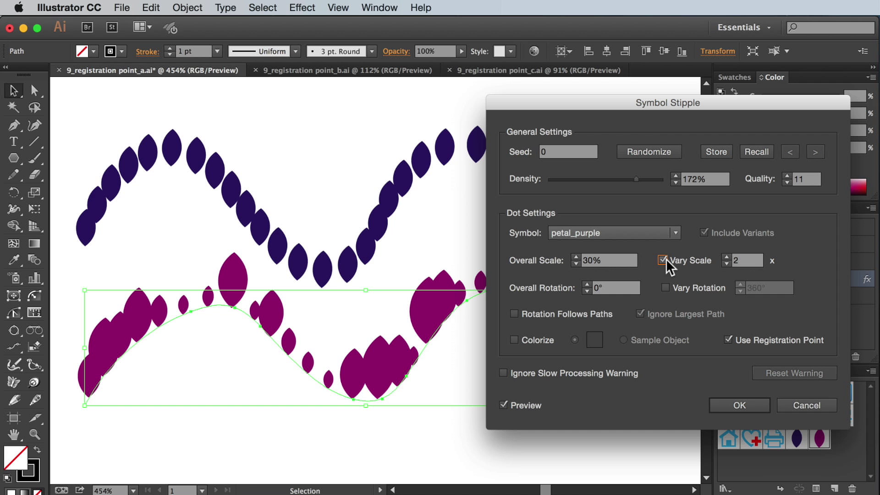
click(662, 260)
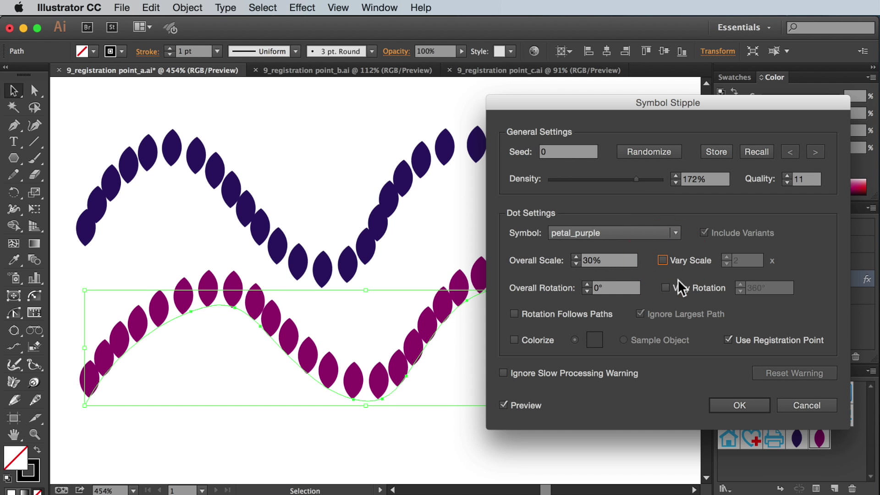
click(727, 339)
click(727, 340)
click(739, 405)
click(385, 112)
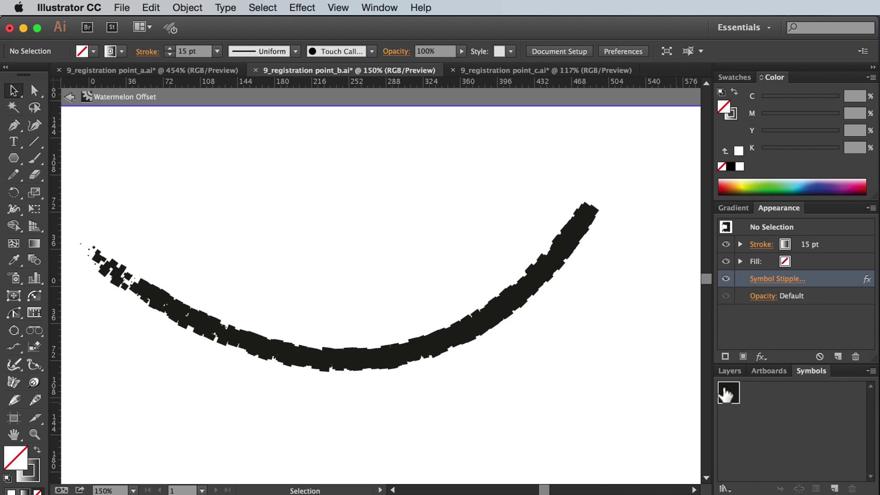
- Check the Watermelon Offset symbol, then enable Preview and Use Registration Point on the curve's stipple
double_click(726, 393)
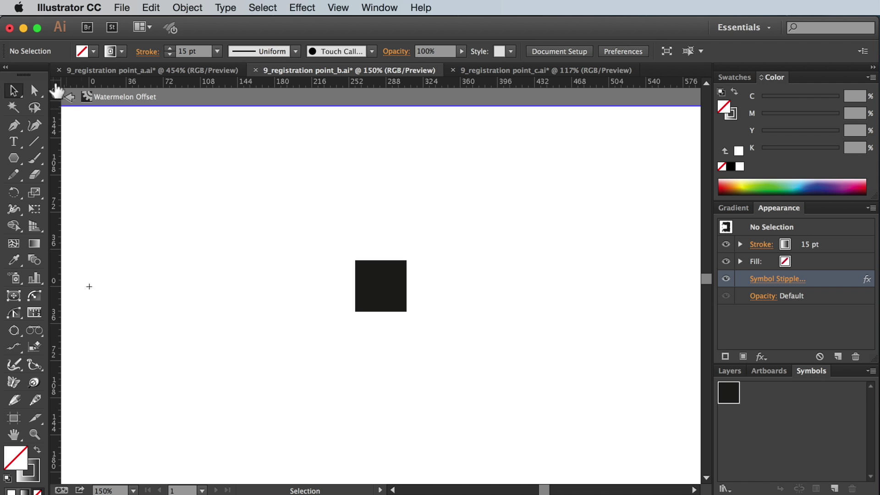
click(68, 96)
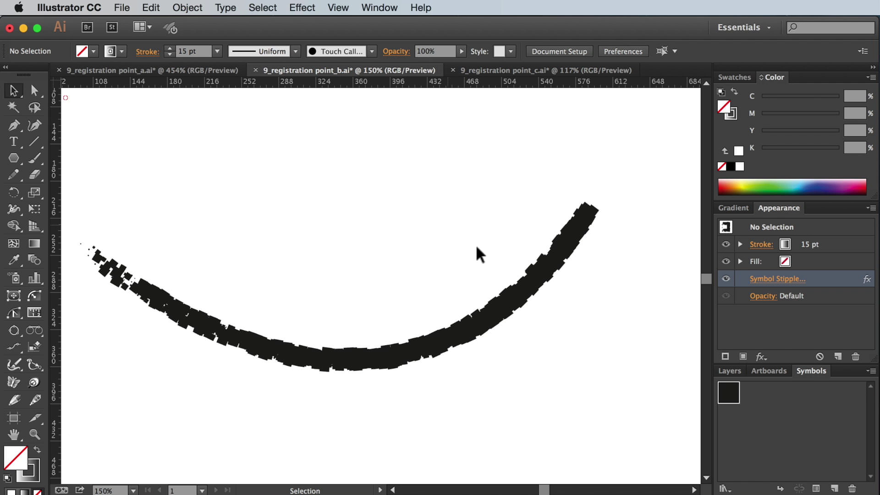
click(508, 298)
click(778, 279)
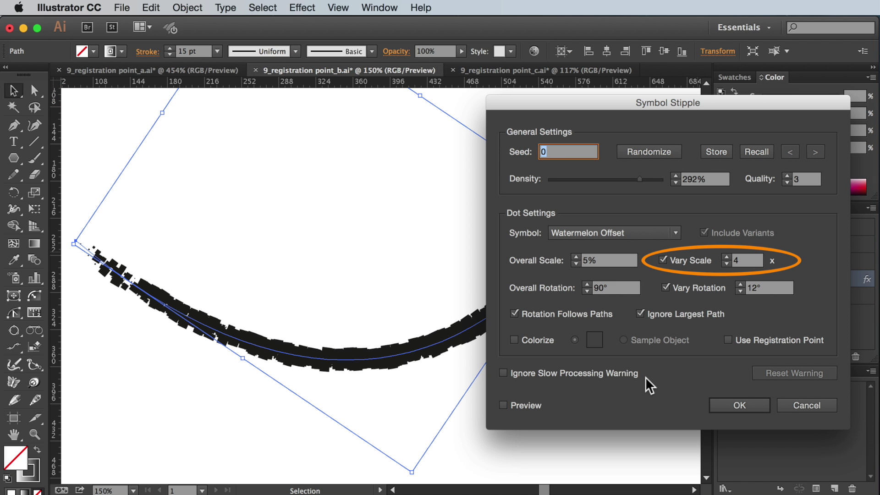
click(503, 404)
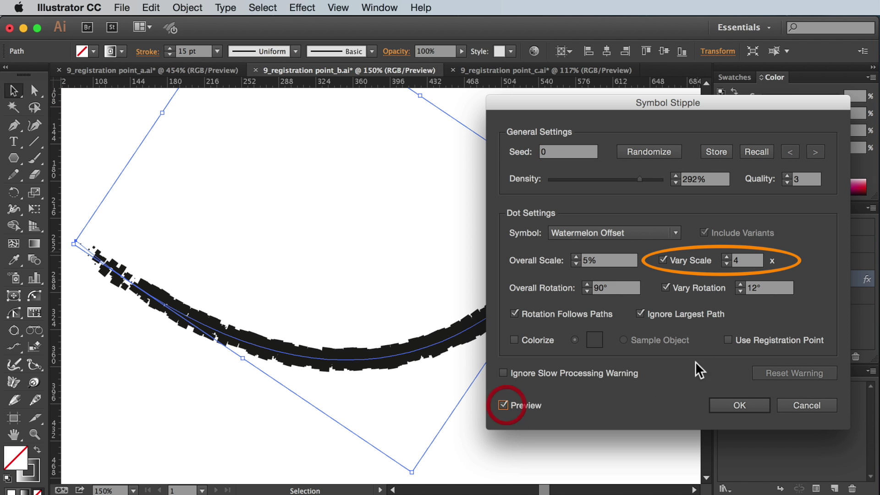
click(727, 340)
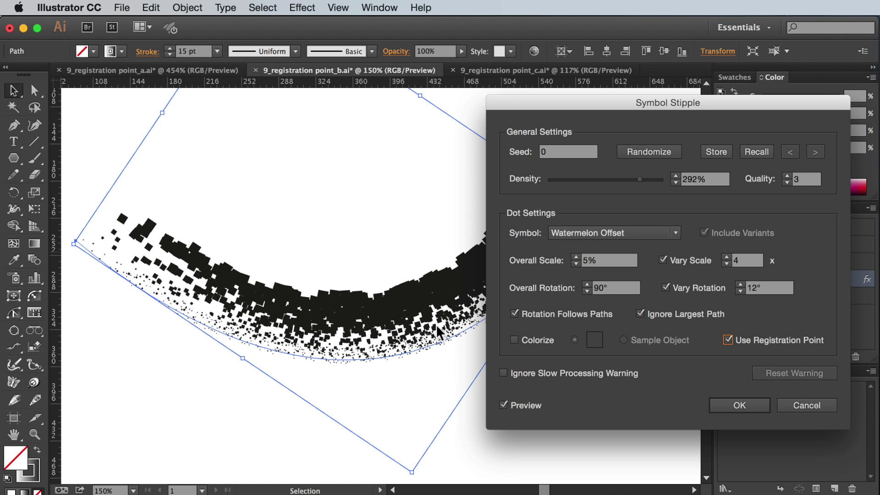
click(755, 412)
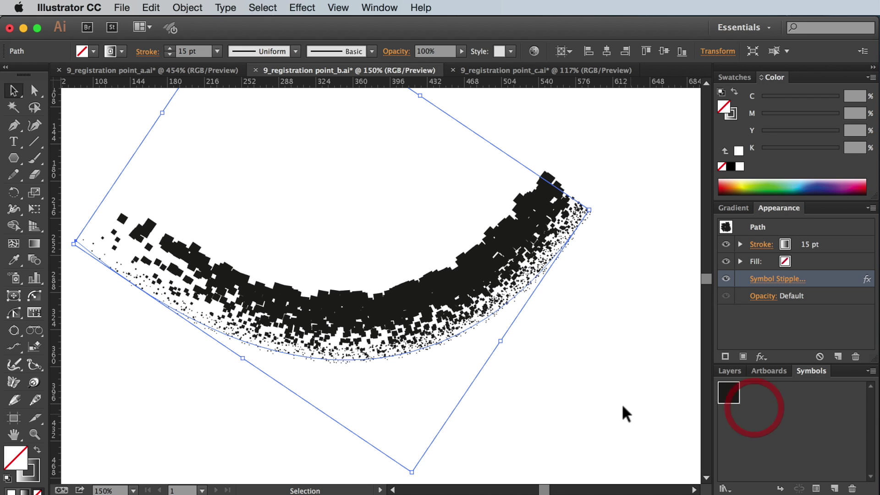
- Undo the last petal edit and shift the petal_blue petal upward off its registration point
click(626, 410)
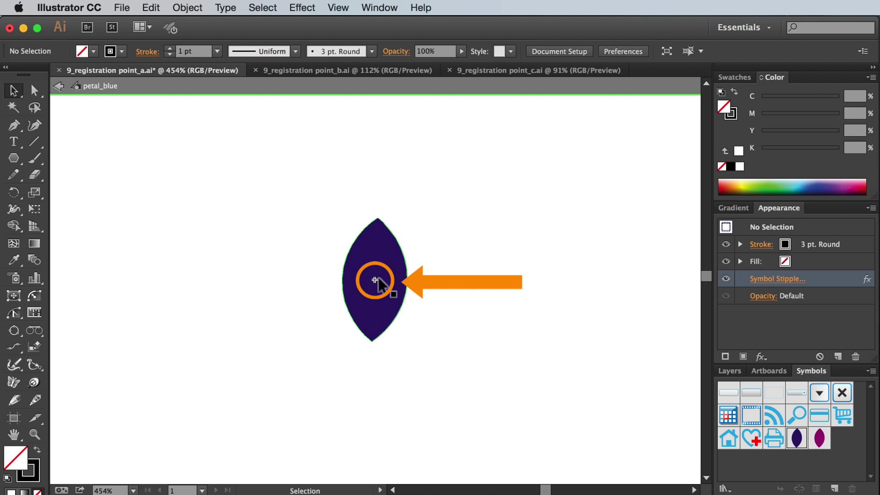
key(super+z)
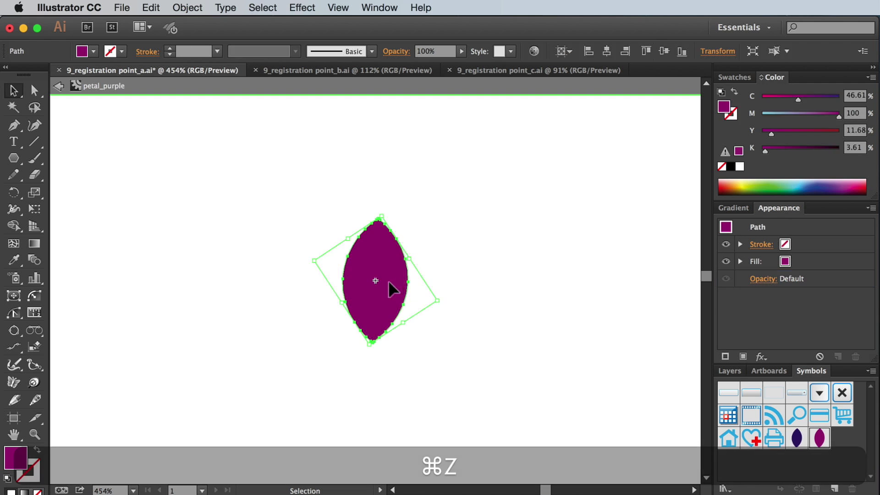
drag(391, 285, 393, 226)
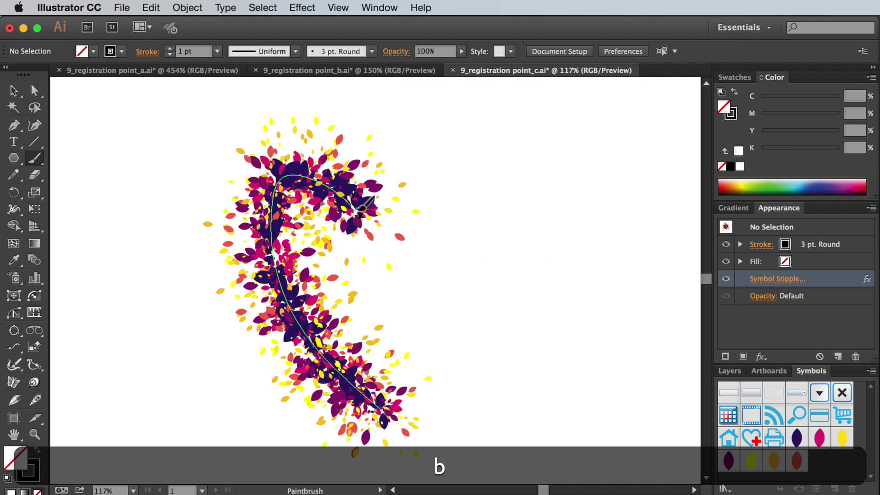
- Brush the right half of the heart so the petal stroke mirrors the left half
mouse_move(360, 215)
mouse_down()
mouse_move(447, 294)
mouse_move(391, 410)
mouse_up()
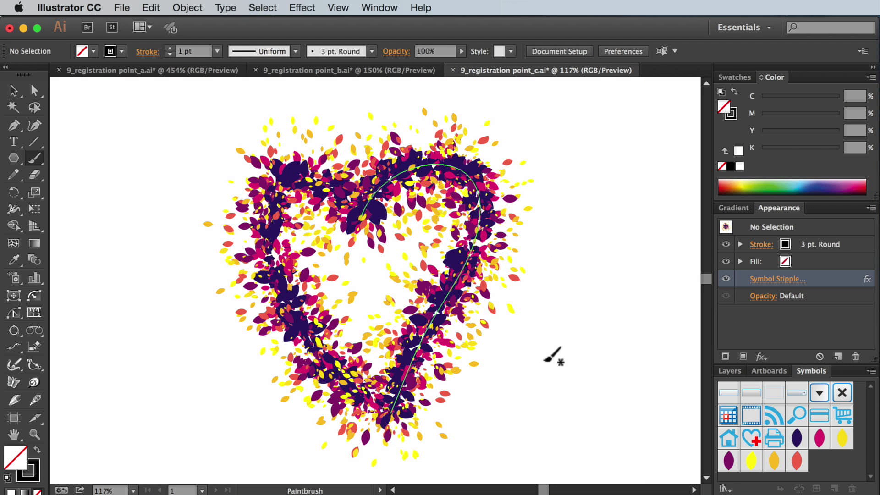